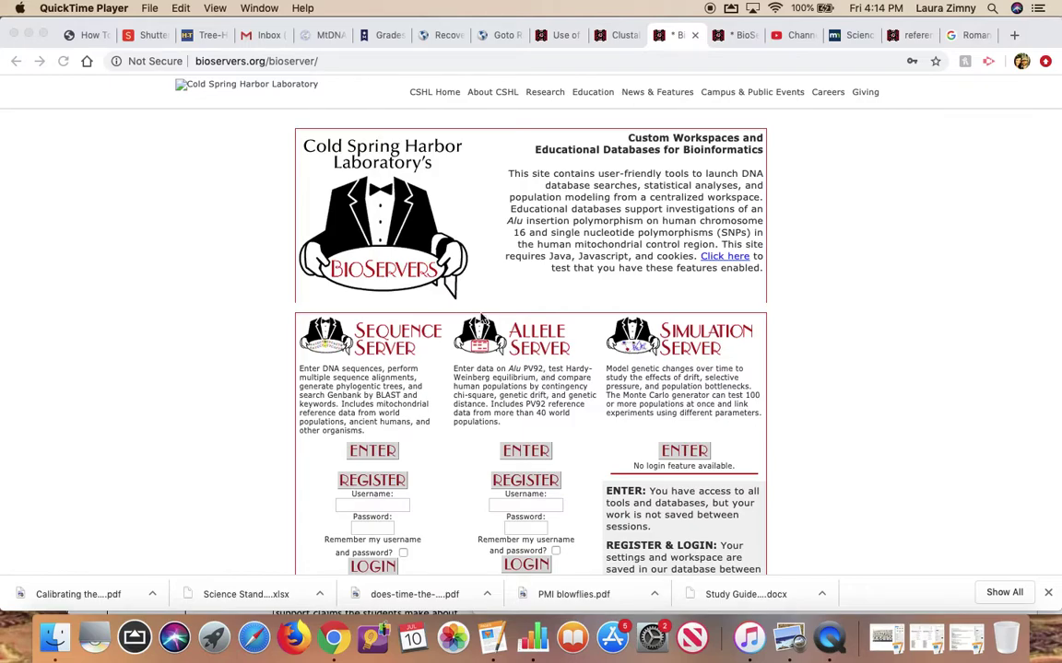
# Log in to the Sequence Server with the saved username and account password
pyautogui.scroll(-2, 459, 550)
pyautogui.scroll(-1, 459, 549)
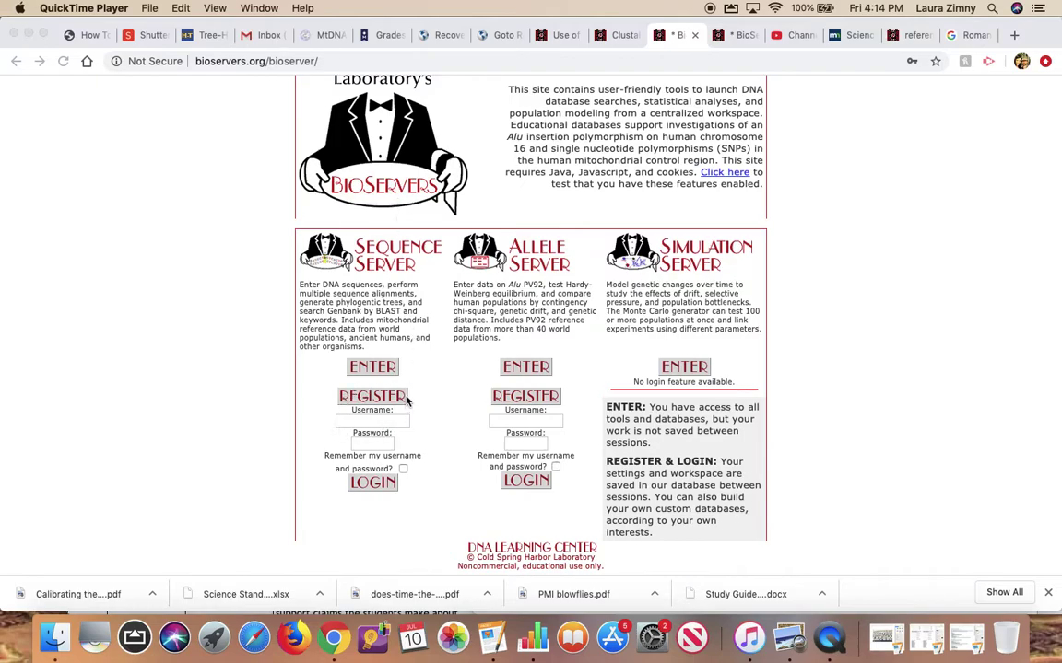
pyautogui.click(402, 469)
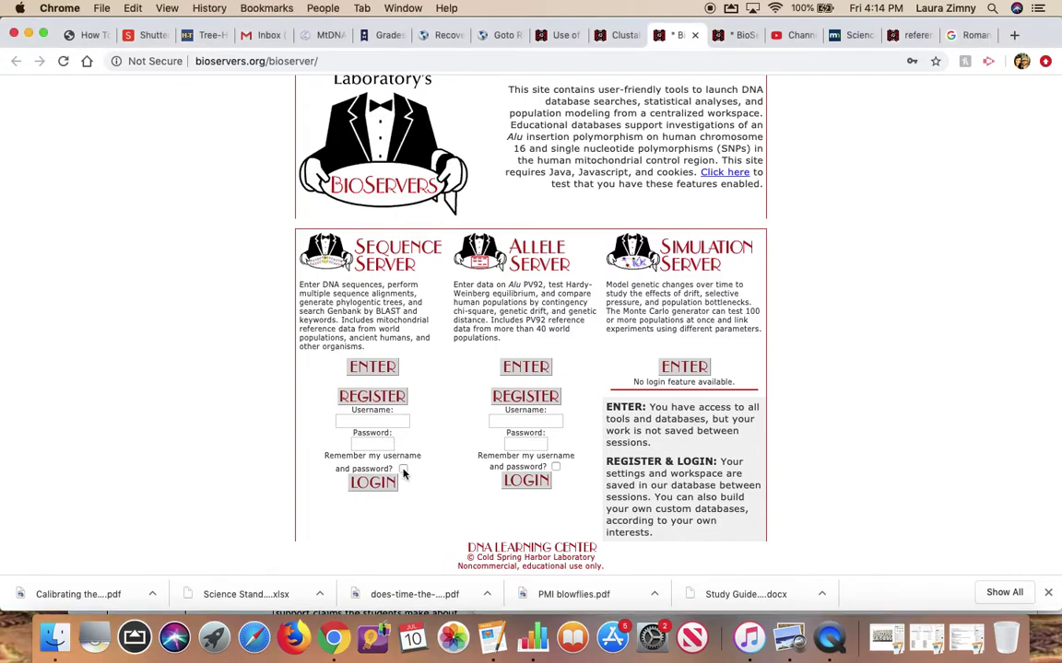
pyautogui.click(380, 422)
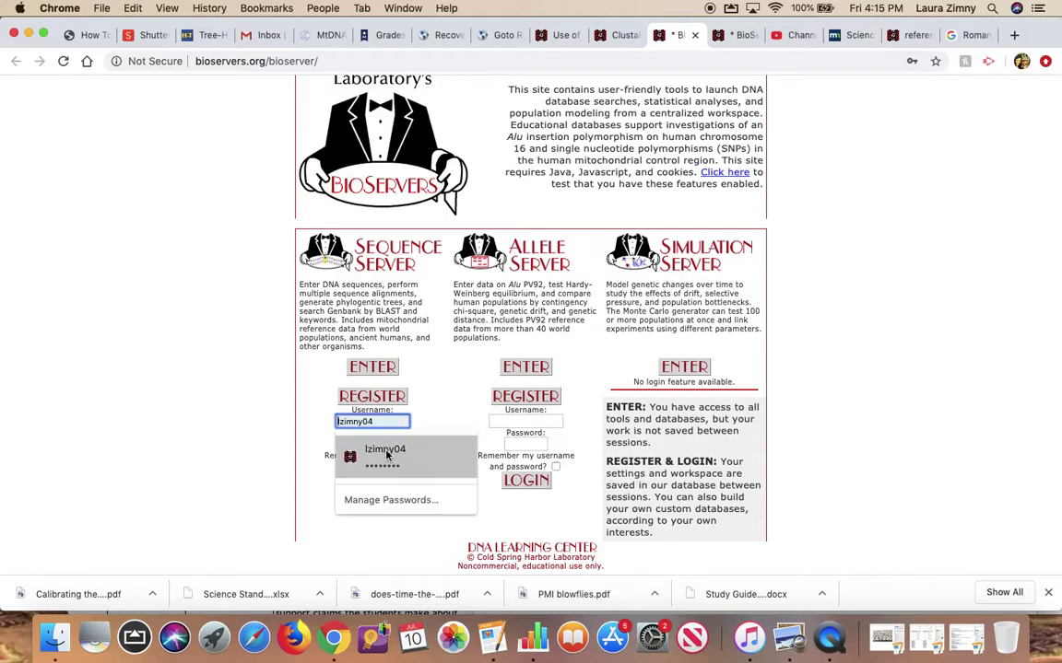
pyautogui.click(382, 452)
pyautogui.click(379, 486)
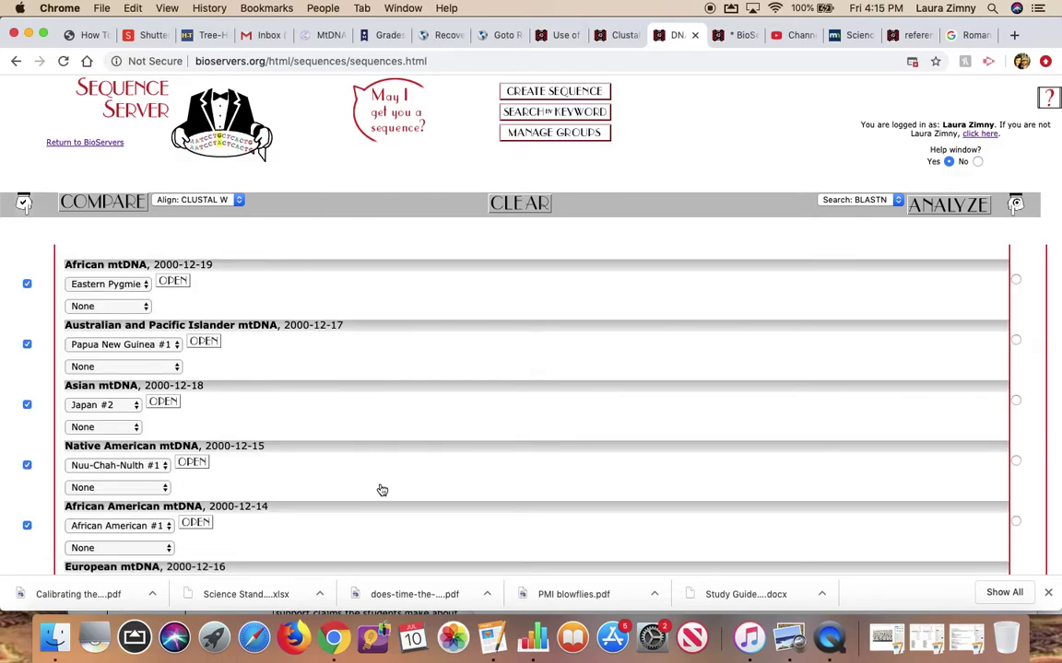
# Open the sequence group manager and list the Romanov Family mtDNA groups
pyautogui.scroll(-5, 388, 483)
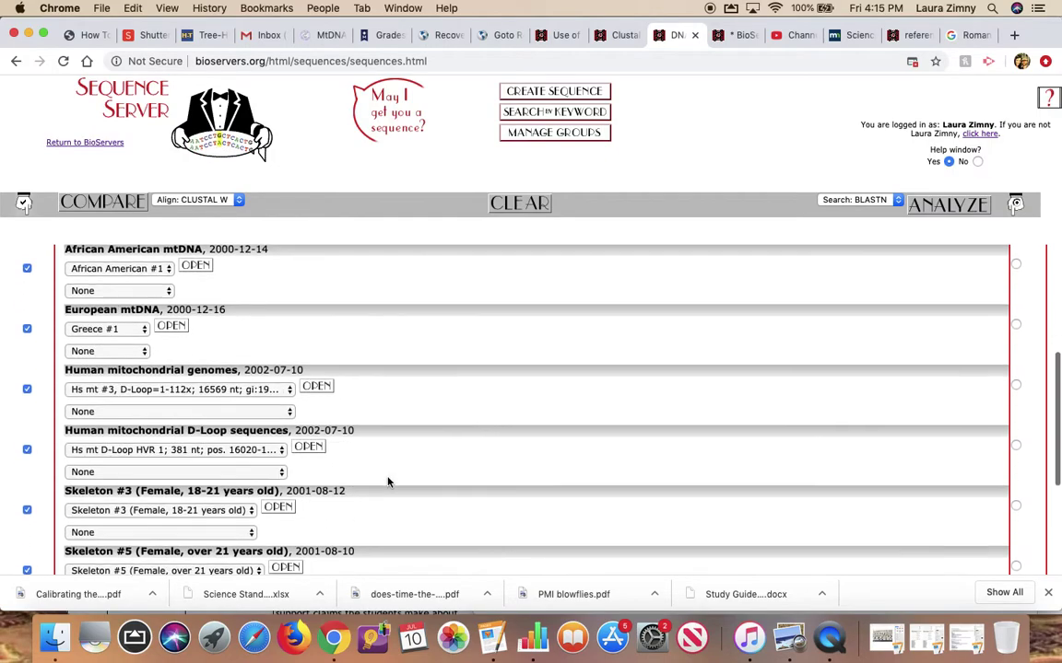
pyautogui.scroll(5, 388, 481)
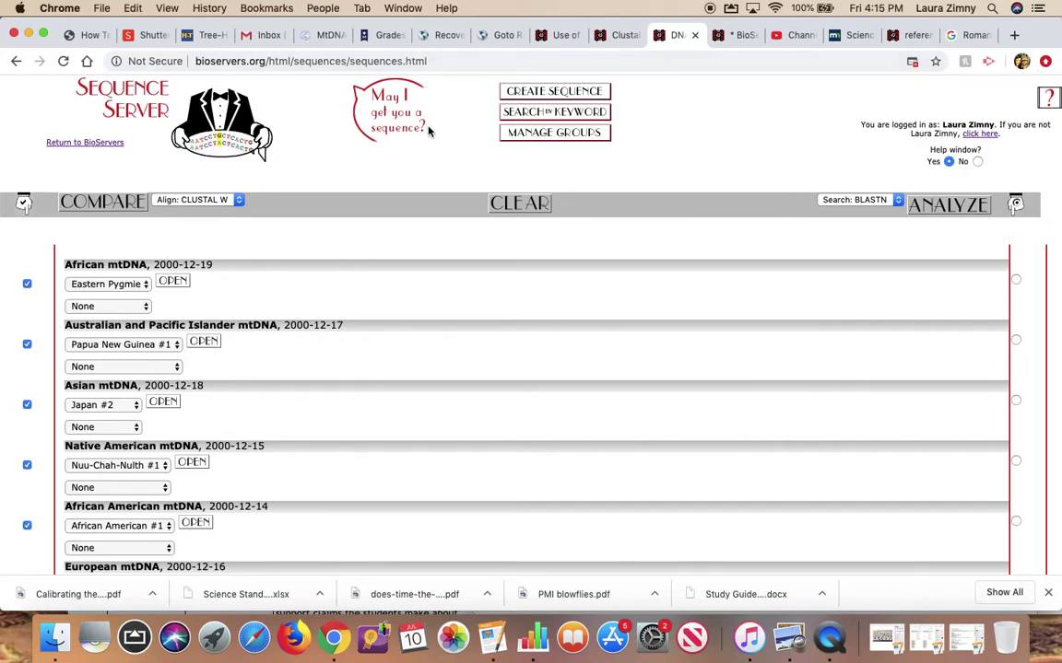
pyautogui.click(544, 136)
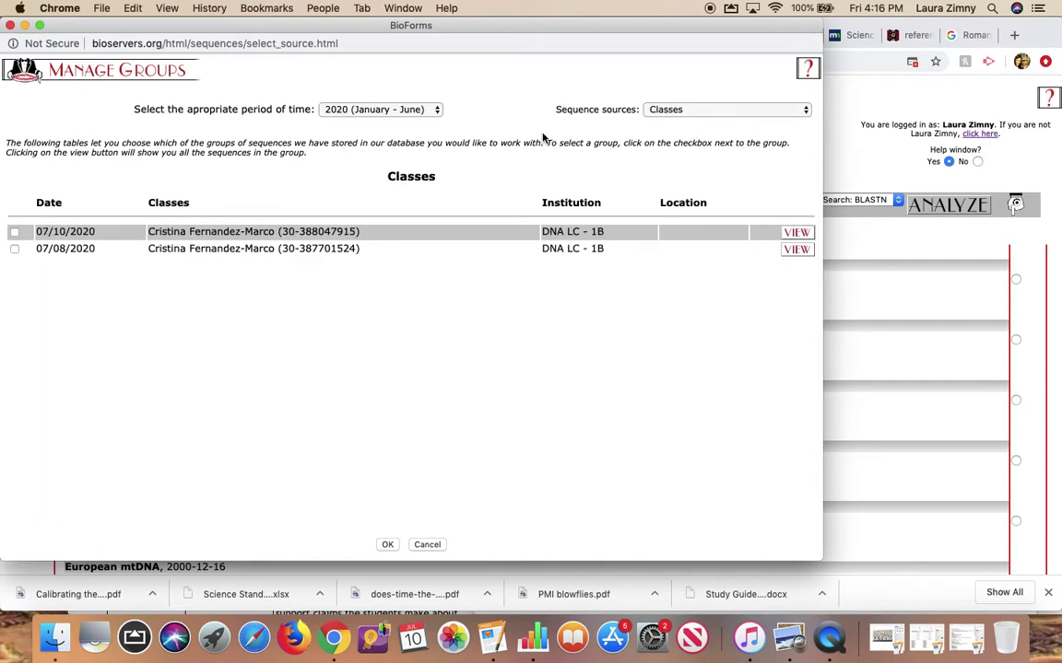
pyautogui.click(675, 113)
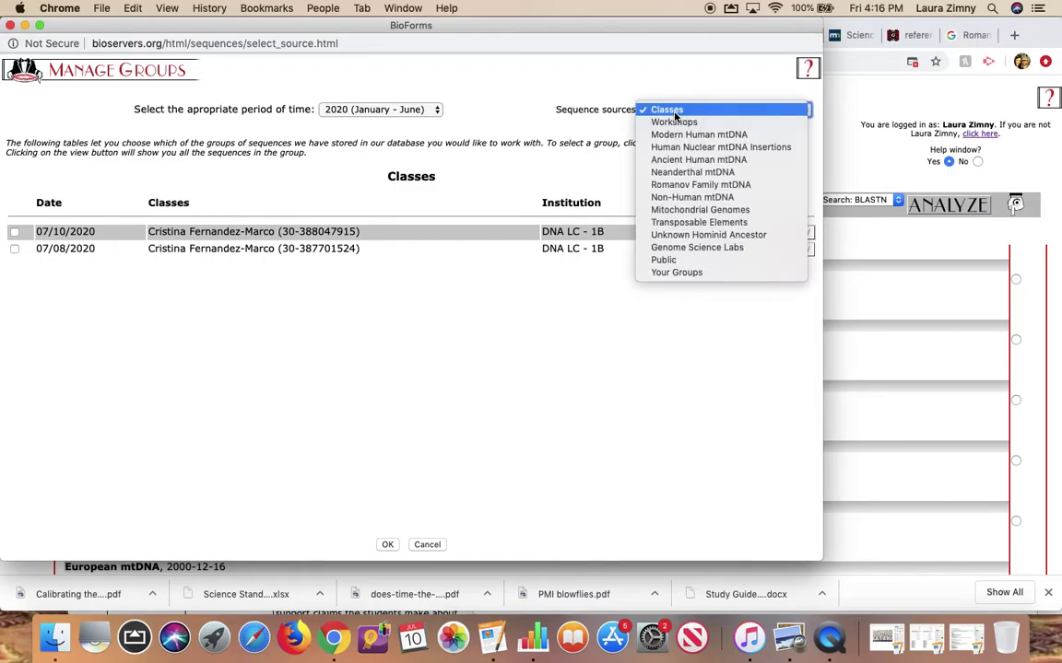
pyautogui.click(708, 186)
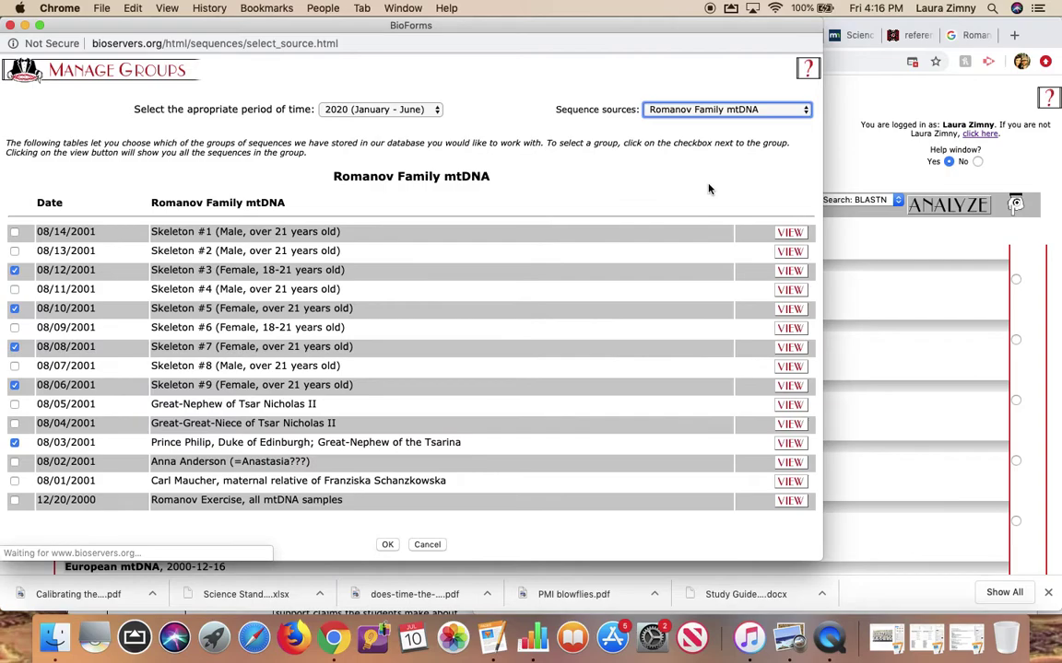
# Deselect Skeletons #3, #5, #7 and #9 and Prince Philip in the Romanov Family mtDNA list
pyautogui.click(15, 270)
pyautogui.click(15, 308)
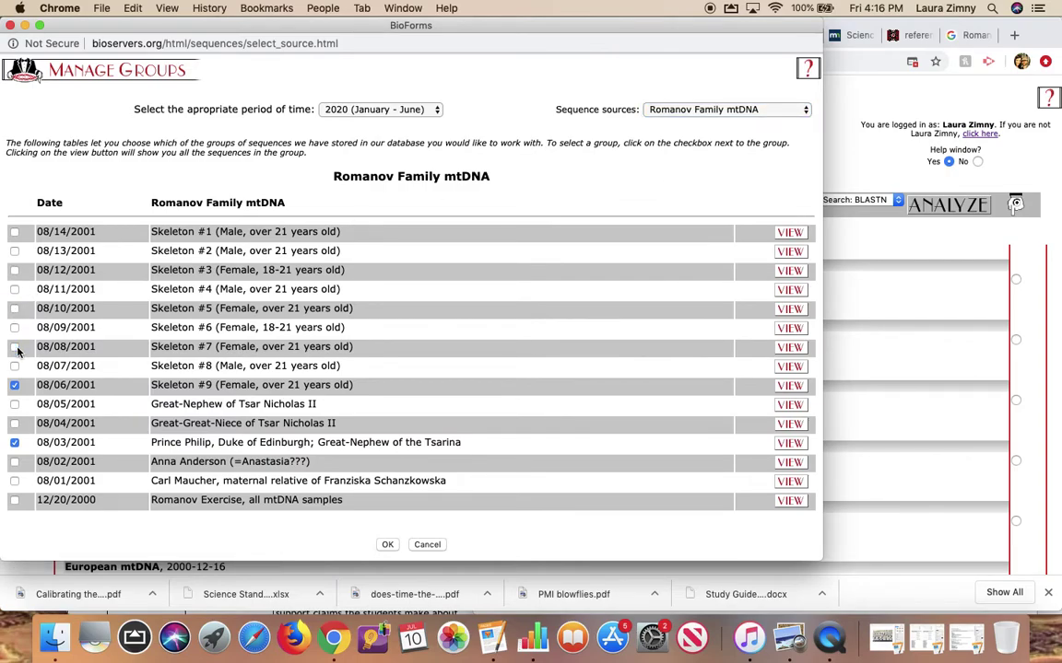
pyautogui.click(15, 347)
pyautogui.click(15, 385)
pyautogui.click(15, 442)
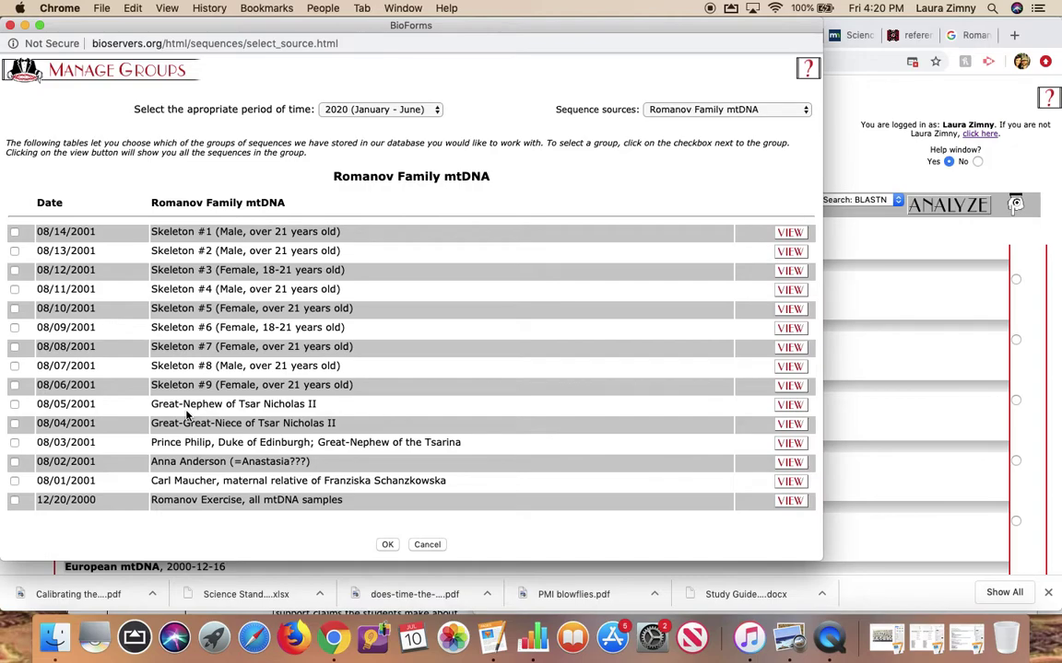
# Select Prince Philip and female Skeletons #3, #5, #7 and #9, and apply the group selection
pyautogui.click(14, 446)
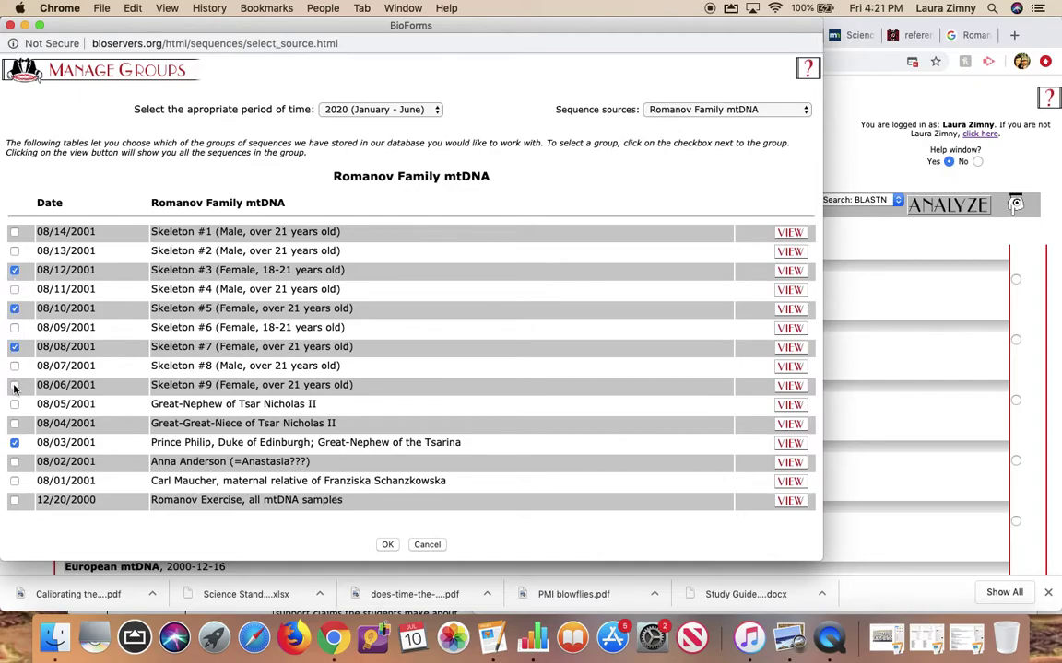
pyautogui.click(387, 545)
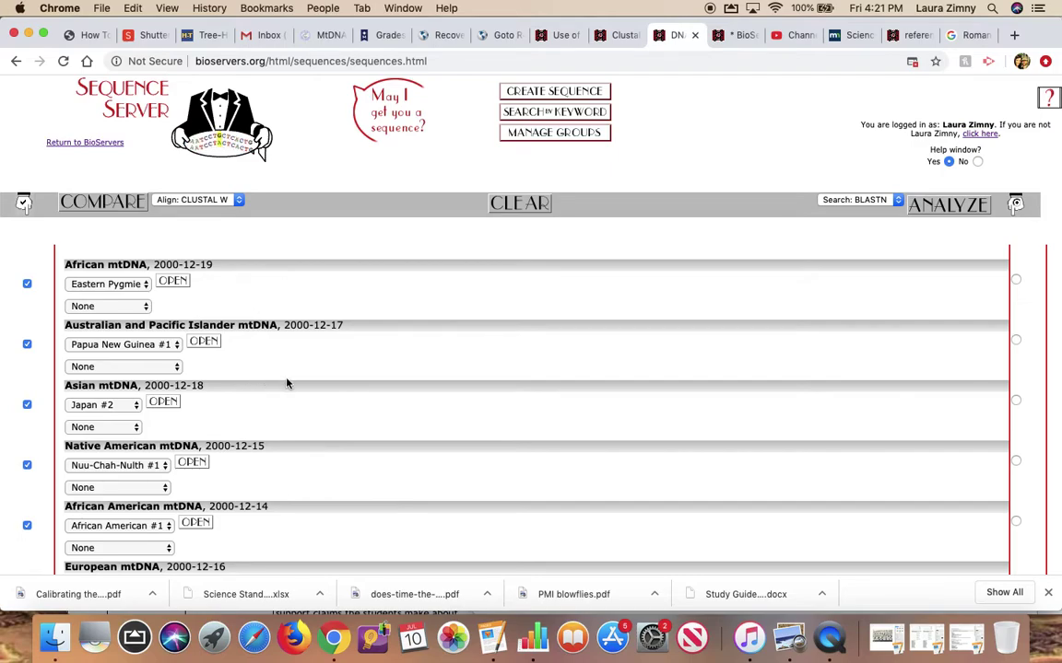
# Exclude all groups listed above Skeleton #3 from the comparison, from African mtDNA through Human mitochondrial D-Loop sequences
pyautogui.scroll(-7, 104, 444)
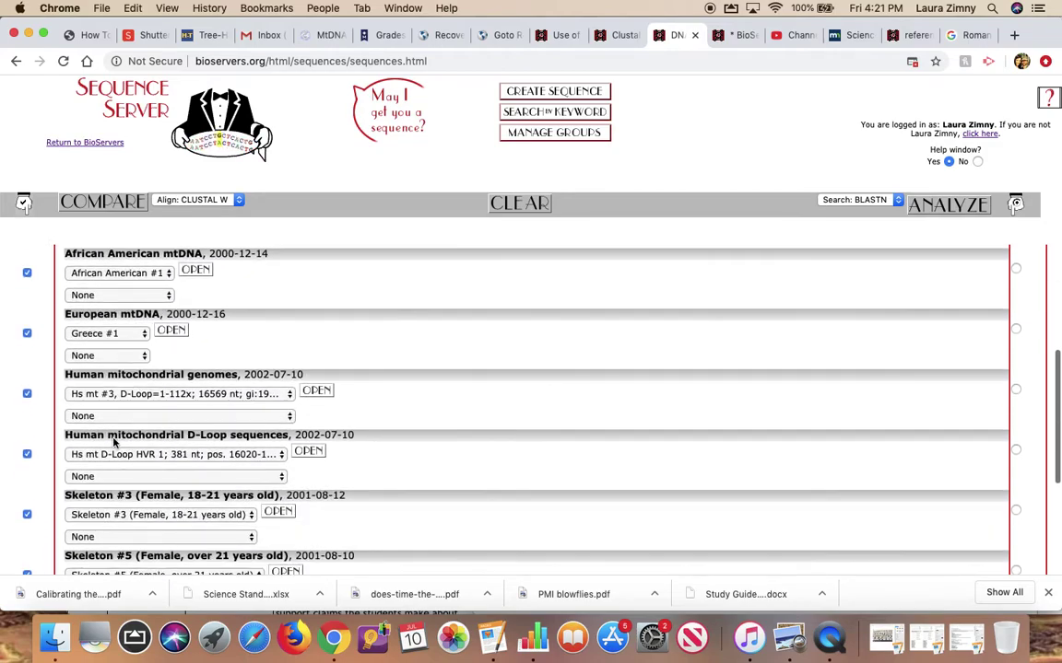
pyautogui.scroll(7, 113, 443)
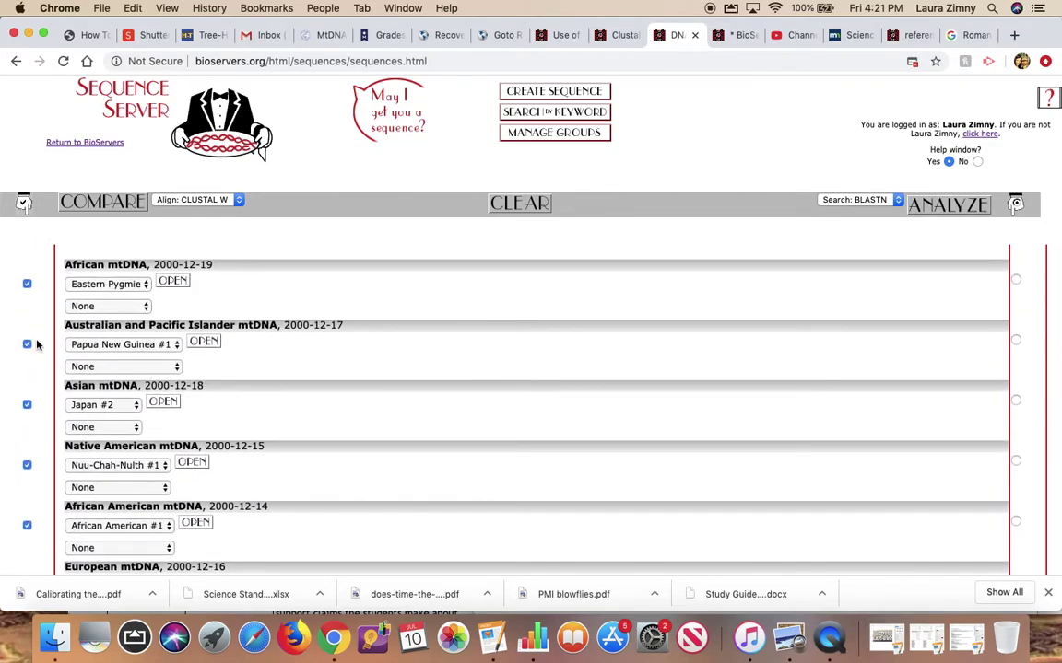
pyautogui.click(27, 284)
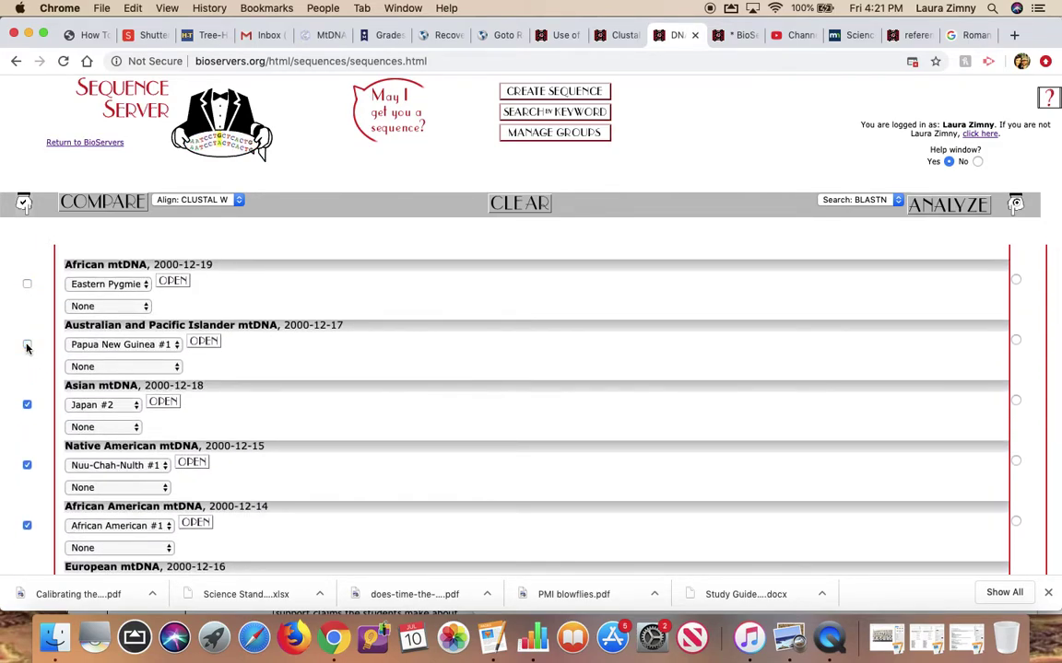
pyautogui.click(27, 404)
pyautogui.scroll(-5, 35, 528)
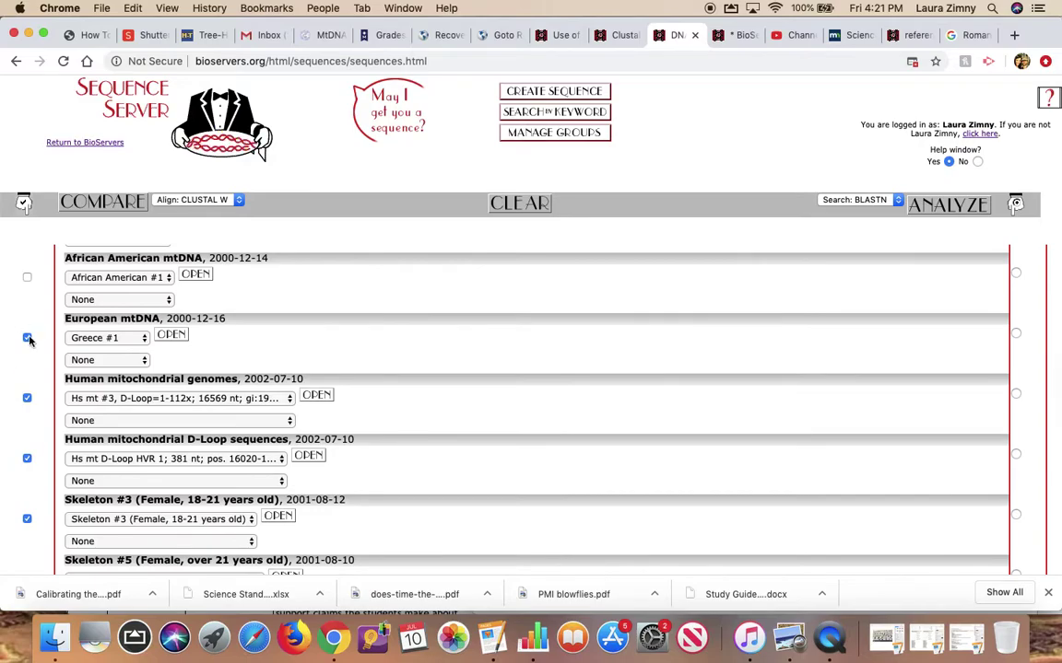
pyautogui.click(27, 337)
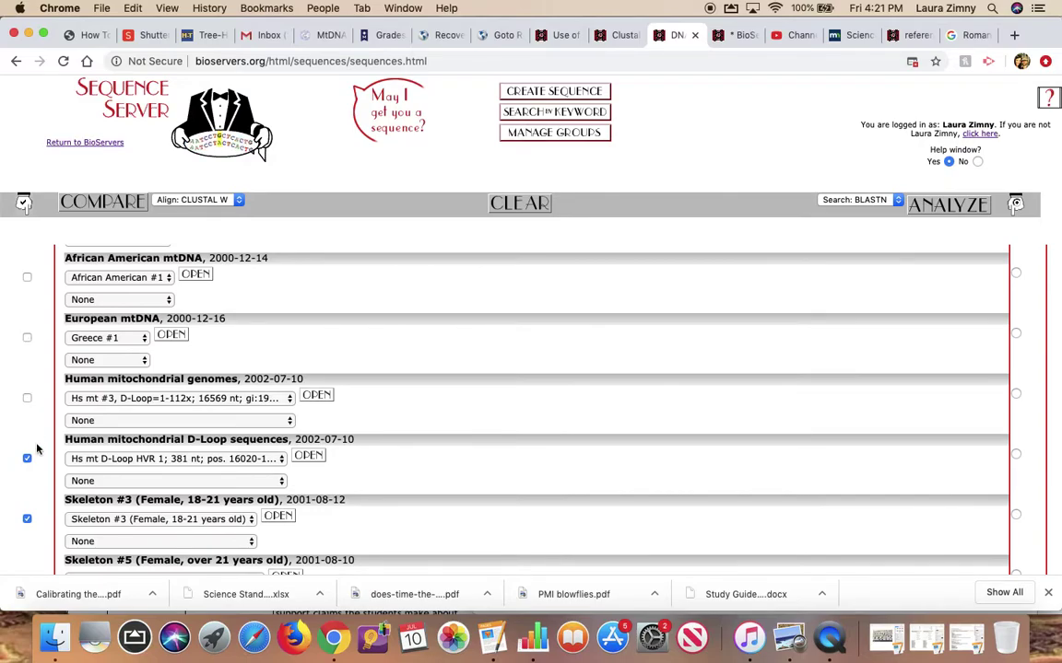
# Run a CLUSTAL W comparison of Skeletons #3, #5, #7, #9 and Prince Philip, and enlarge the alignment window
pyautogui.scroll(-5, 190, 509)
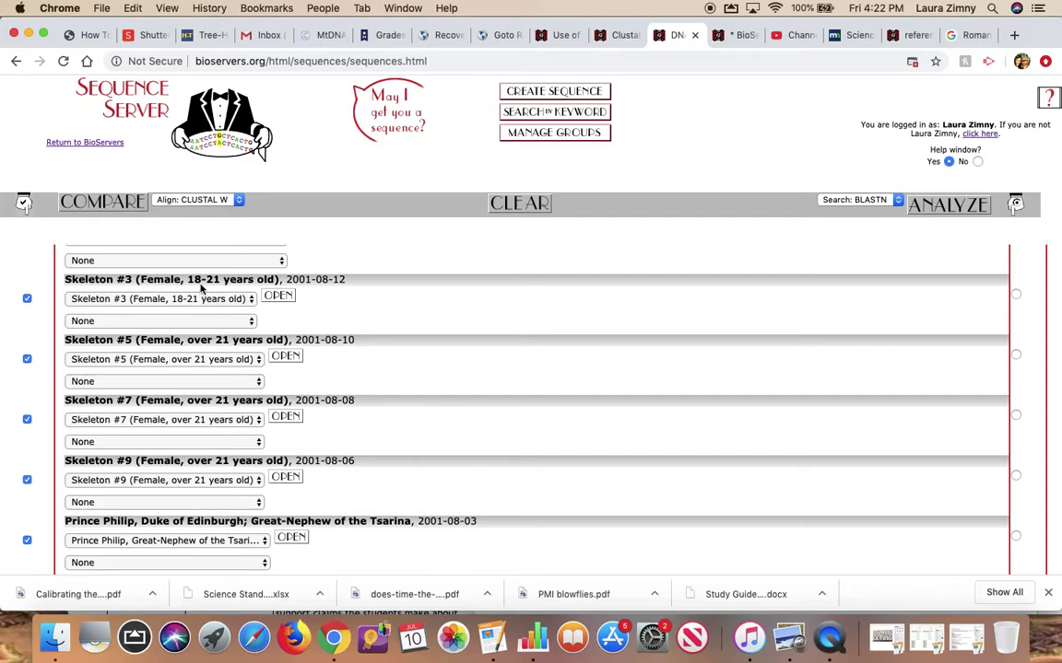
pyautogui.click(93, 201)
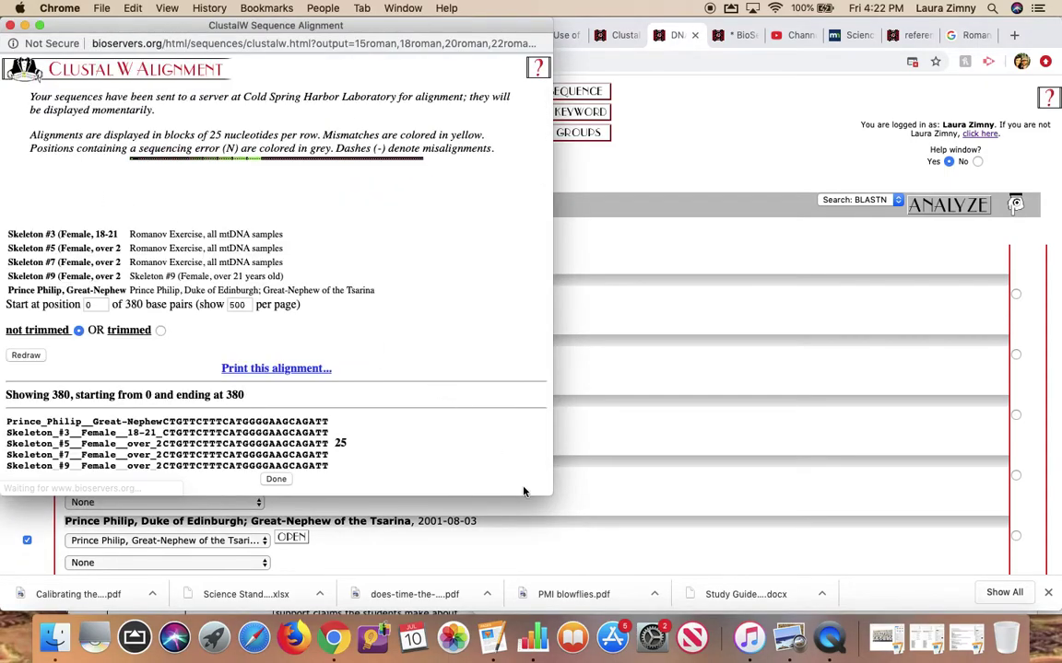
pyautogui.moveTo(543, 498); pyautogui.dragTo(851, 590)
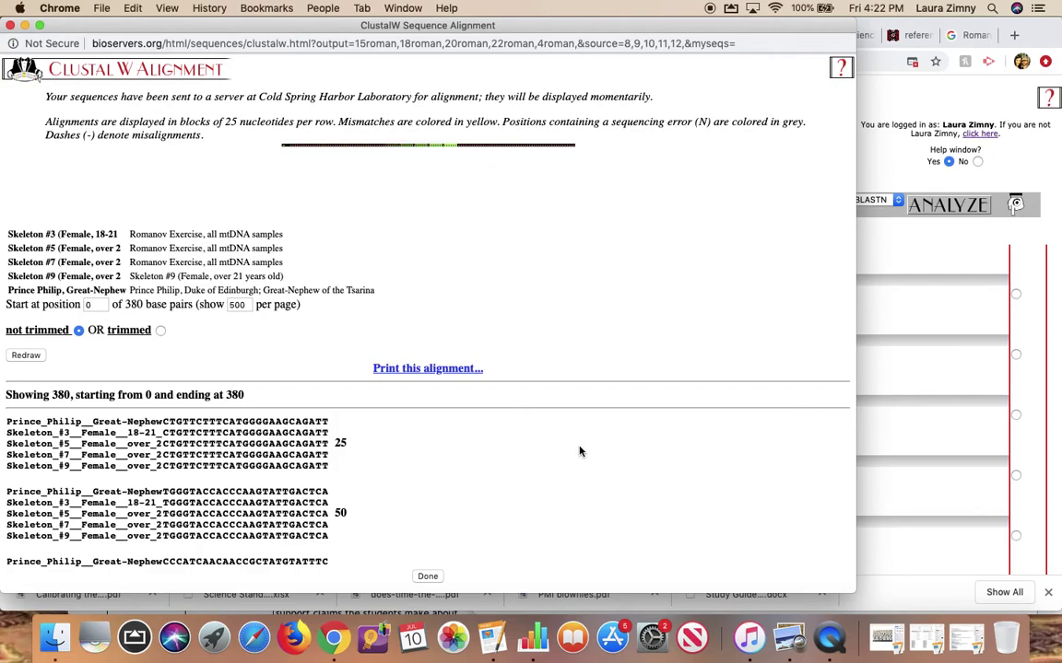
# Examine the highlighted mismatches between Prince Philip and the four skeletons along the alignment, and close the results
pyautogui.scroll(-3, 579, 451)
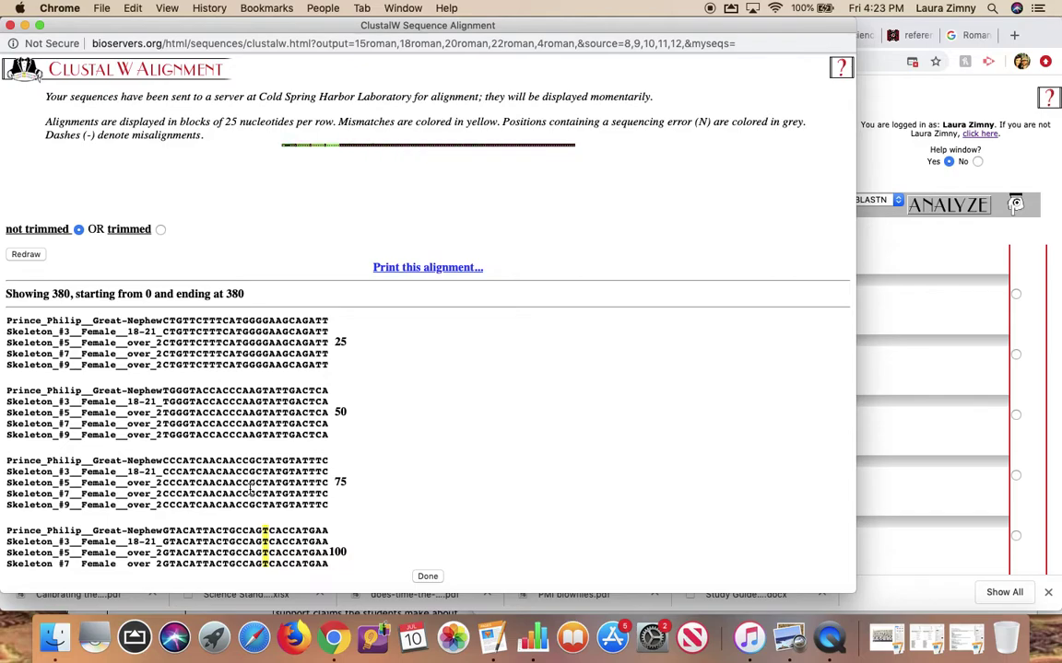
pyautogui.scroll(-5, 279, 516)
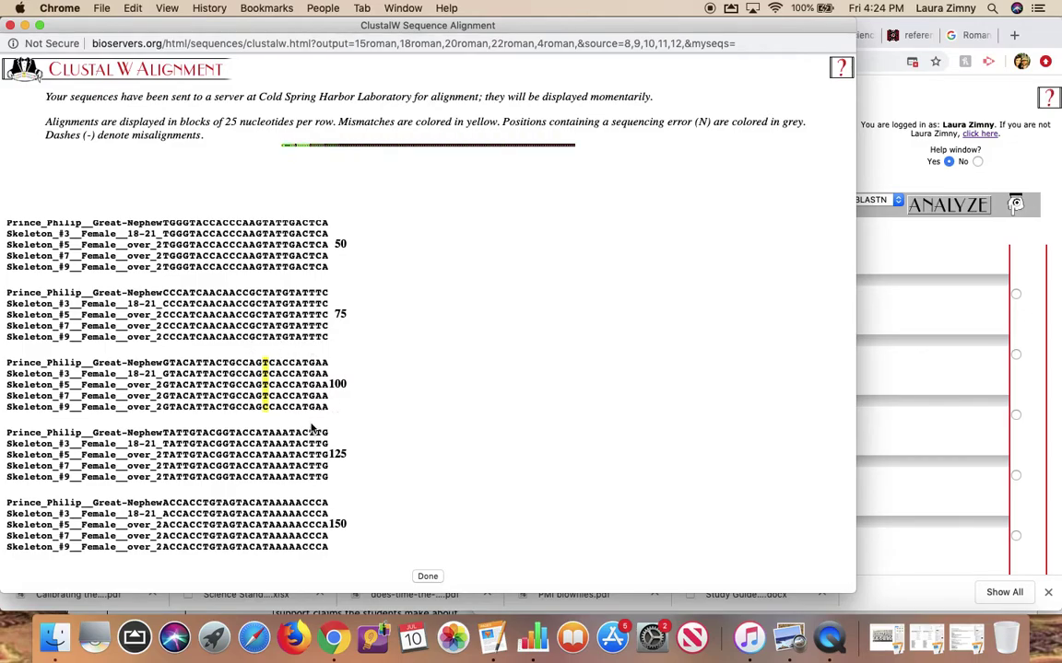
pyautogui.scroll(-5, 305, 415)
pyautogui.scroll(-3, 316, 441)
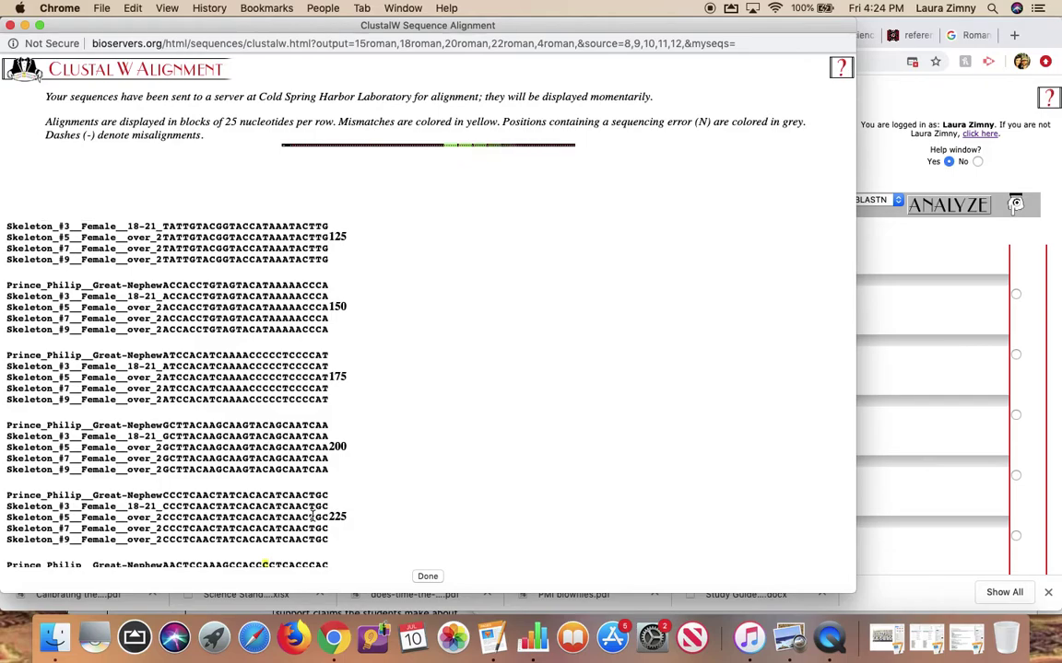
pyautogui.scroll(-6, 313, 517)
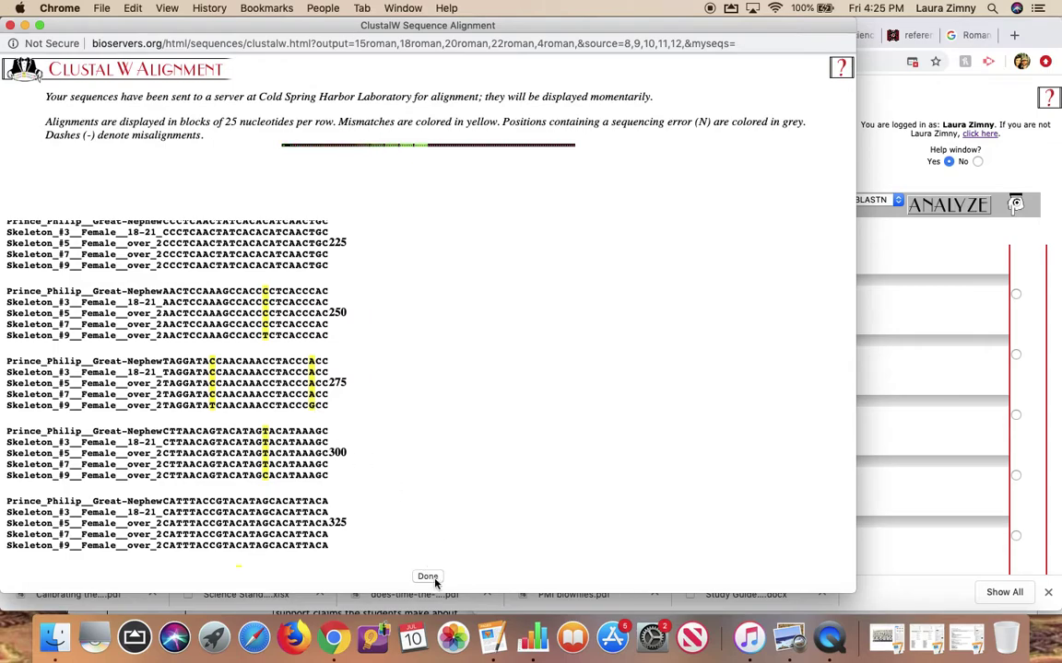
pyautogui.press('super+w')
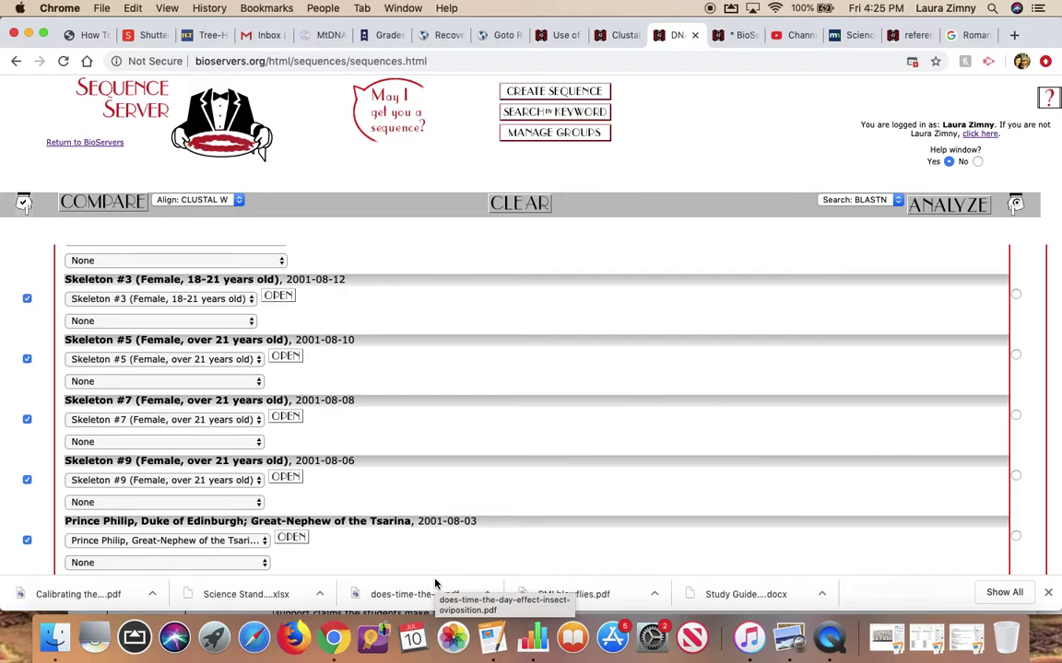
# Reopen the group manager with the Romanov Family mtDNA source and enlarge its window to show all groups
pyautogui.click(596, 133)
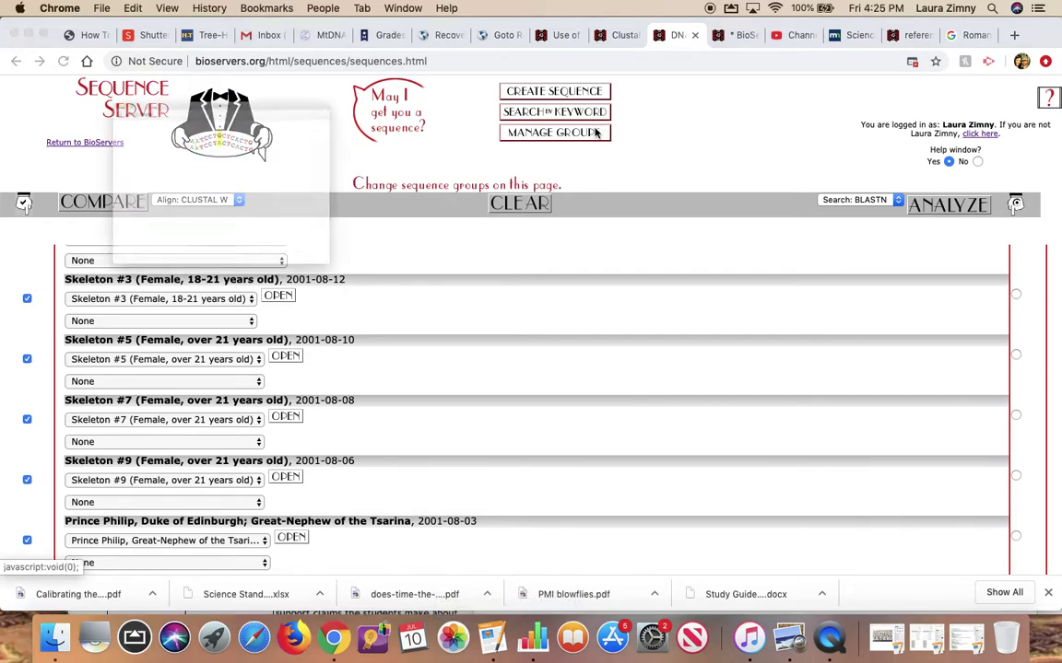
pyautogui.click(317, 111)
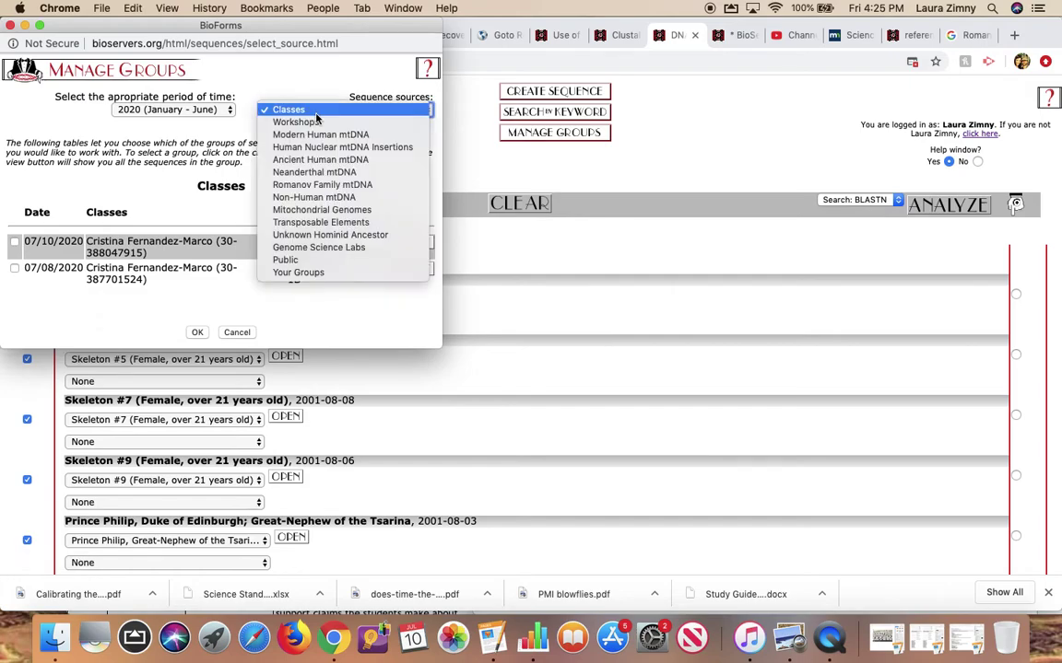
pyautogui.click(337, 188)
pyautogui.moveTo(435, 343); pyautogui.dragTo(815, 564)
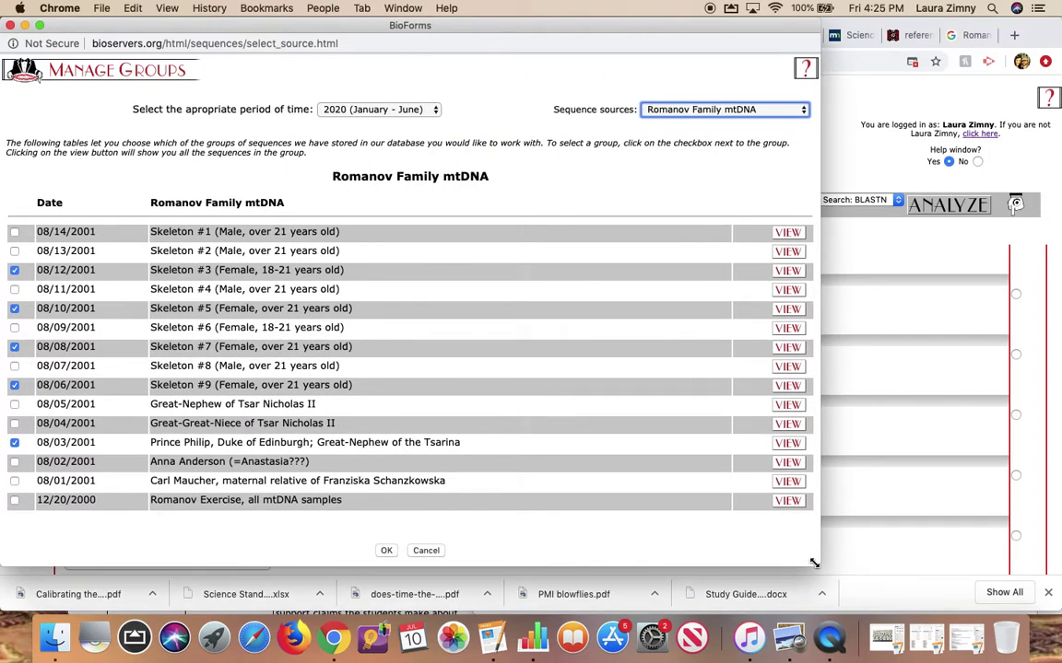